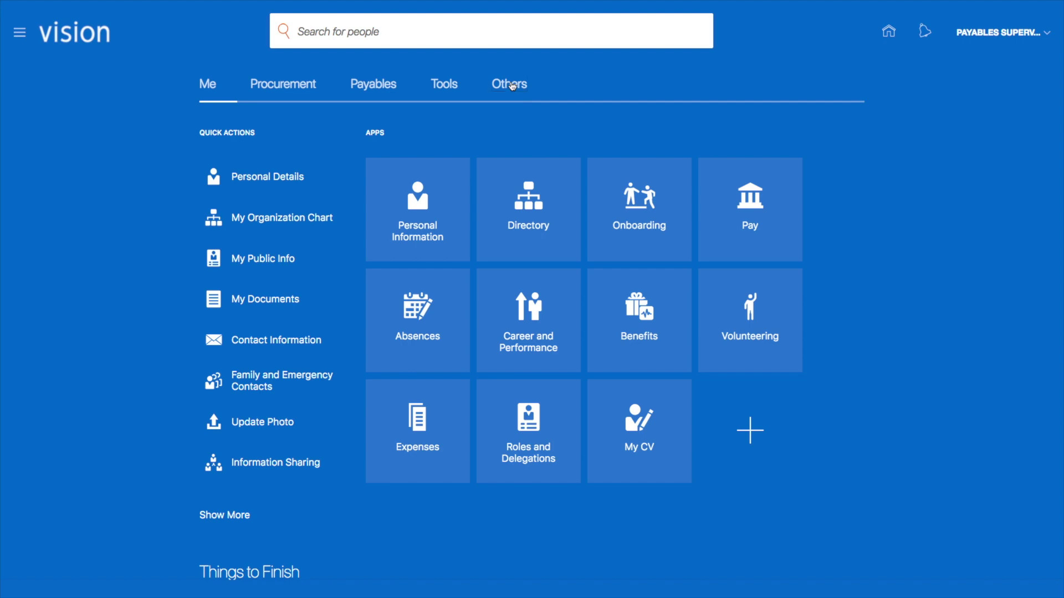
# Step: Browse the Others and Tools app groups, then expand Tools work areas in the Navigator
pyautogui.click(512, 86)
pyautogui.click(449, 87)
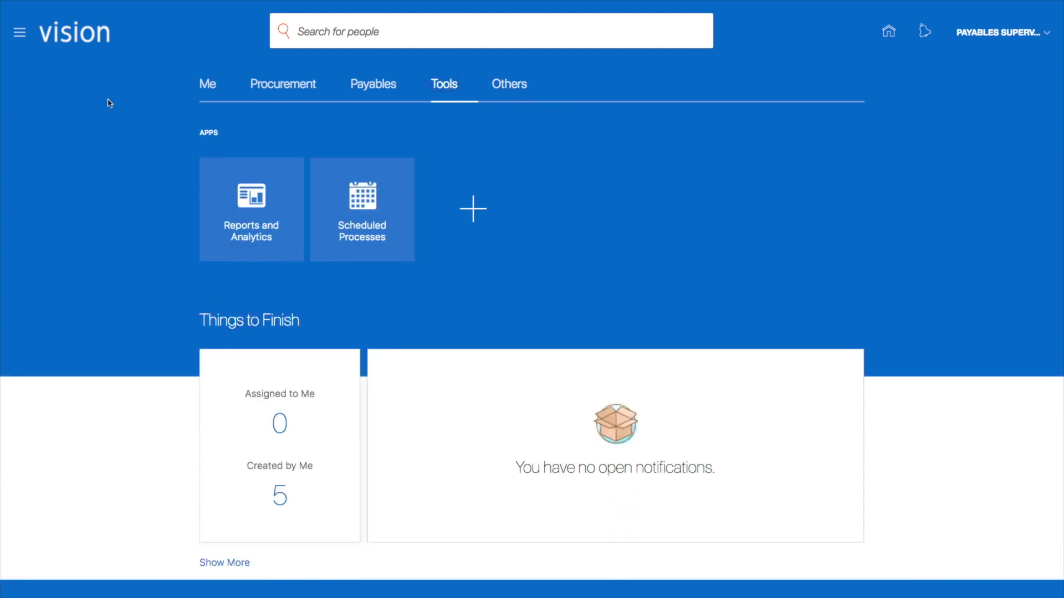
pyautogui.click(20, 33)
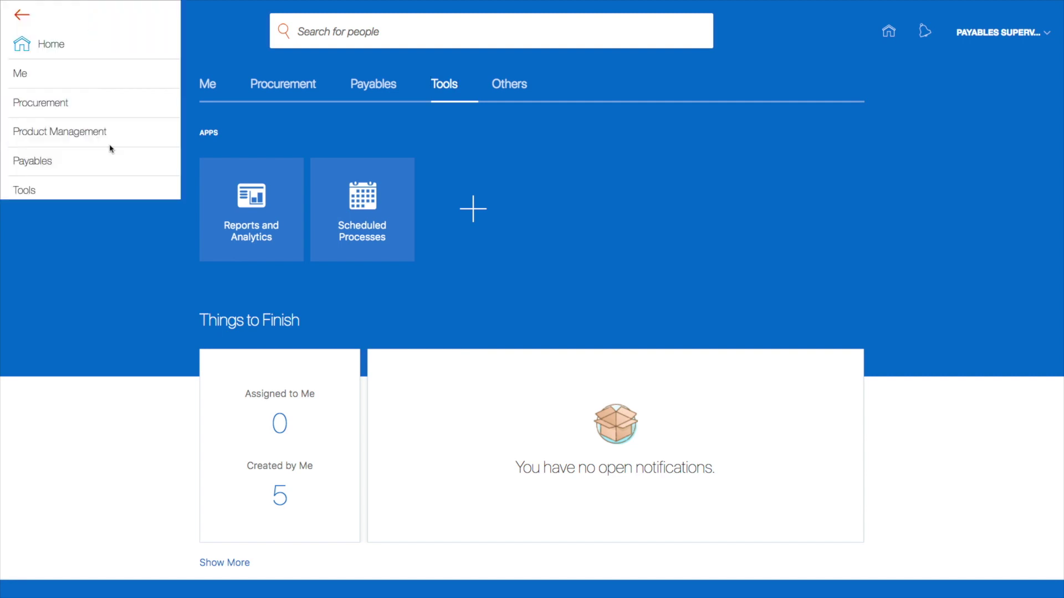
pyautogui.click(79, 191)
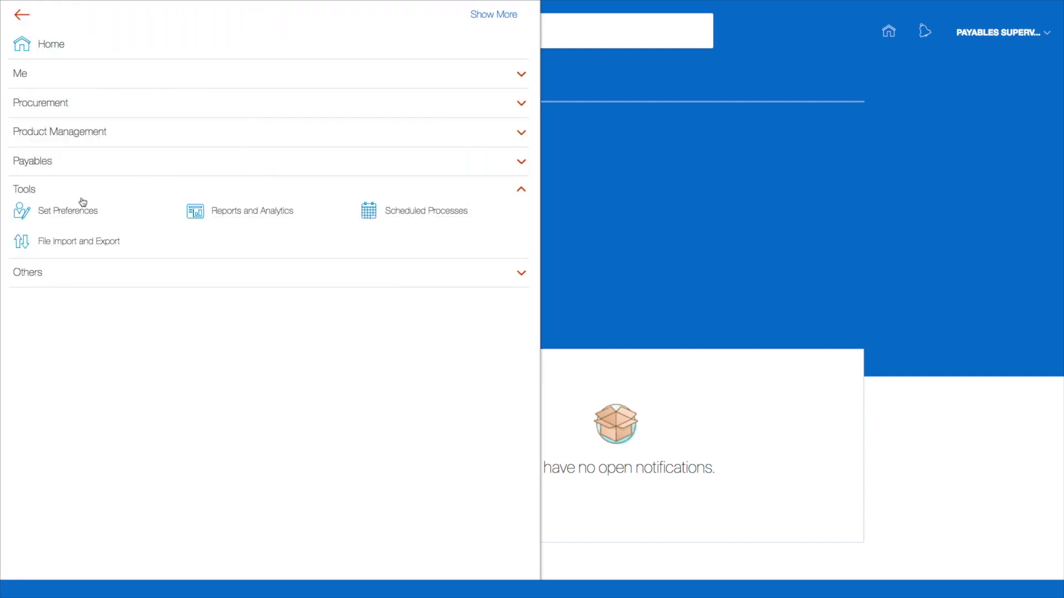
# Step: From Scheduled Processes, schedule a new Payables Invoice Register job found by searching 'Payables'
pyautogui.click(427, 211)
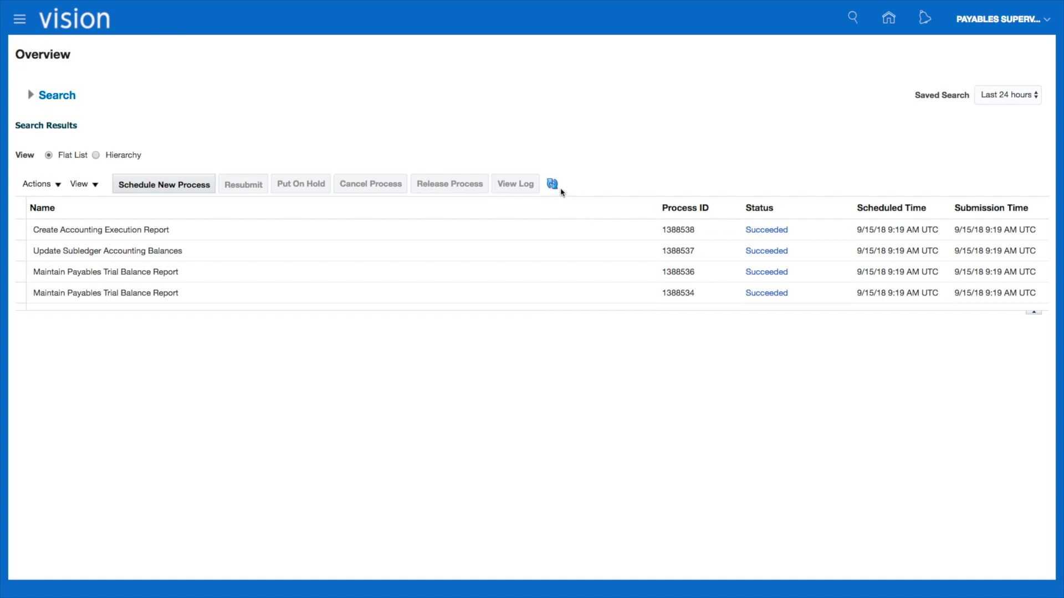
pyautogui.click(182, 188)
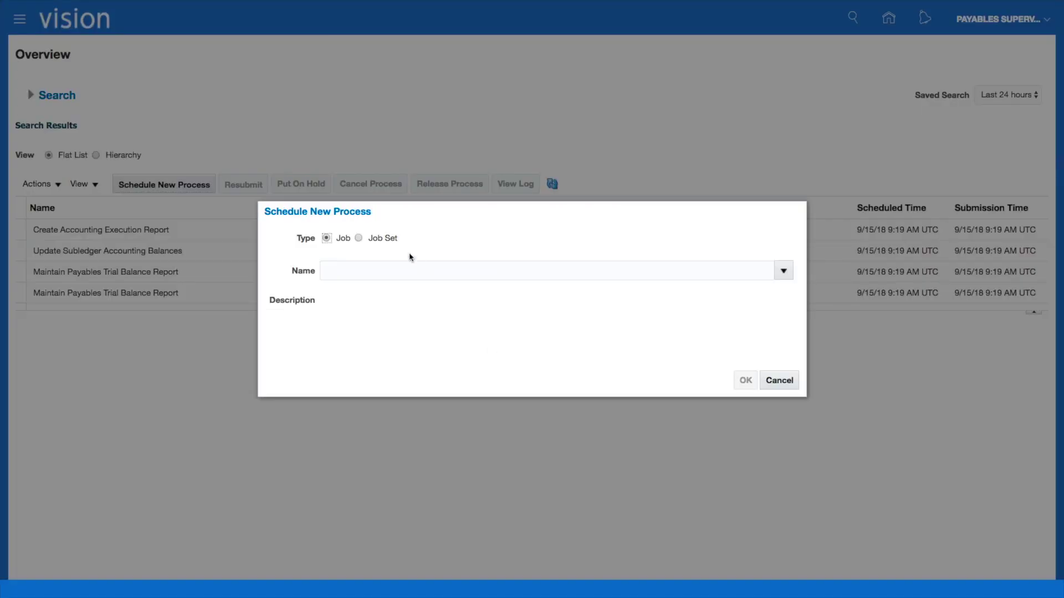
pyautogui.click(348, 270)
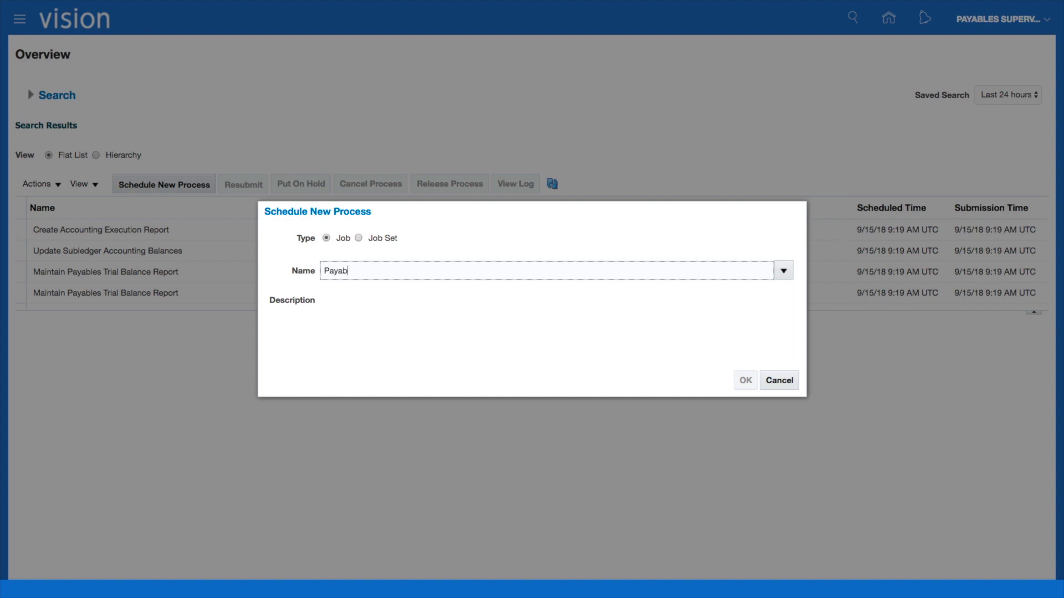
pyautogui.press('Tab')
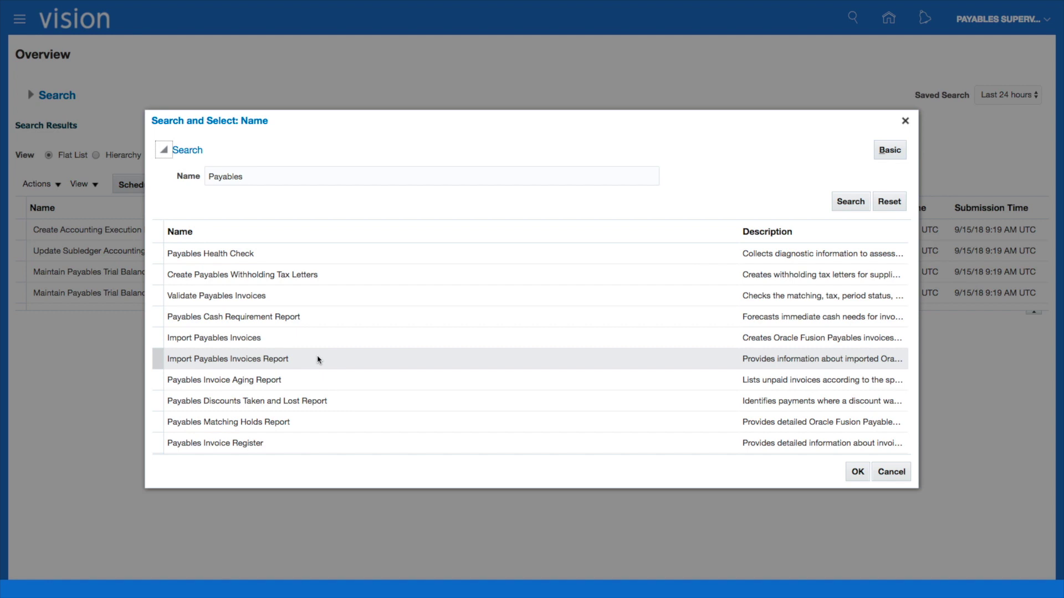
pyautogui.click(319, 442)
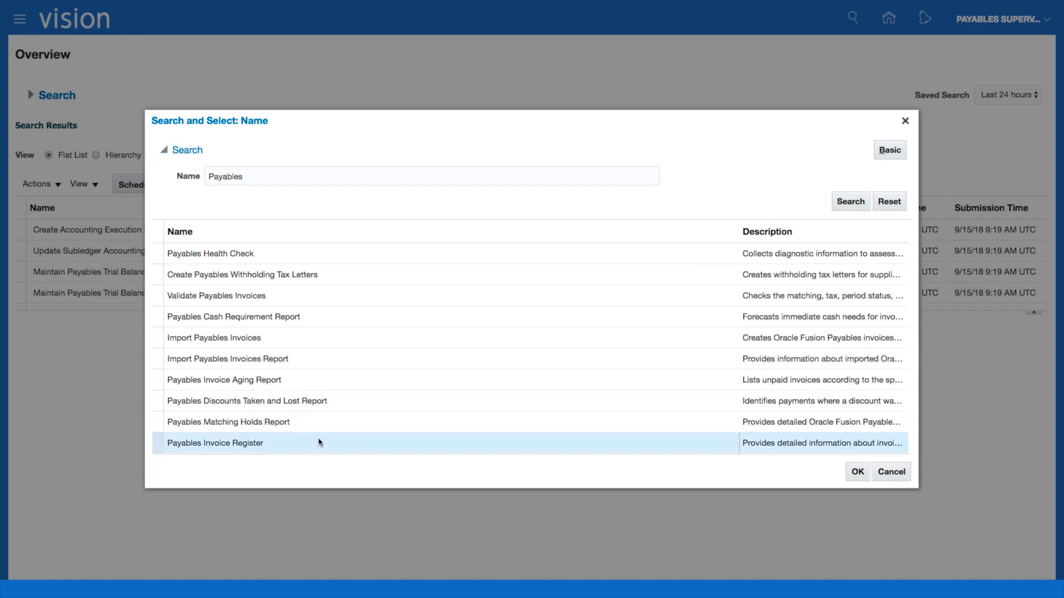
pyautogui.click(857, 473)
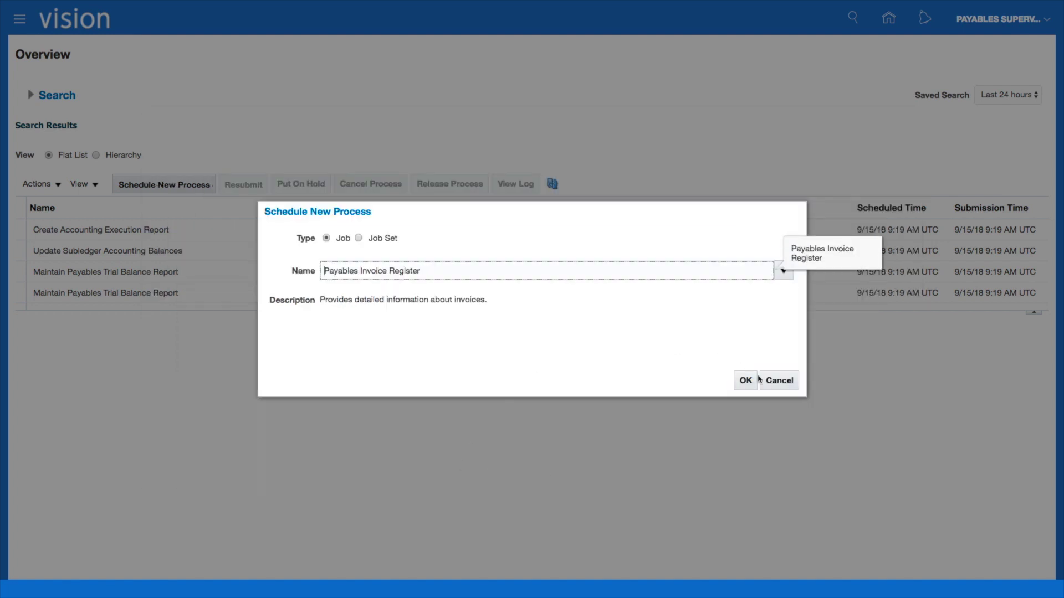
pyautogui.click(745, 381)
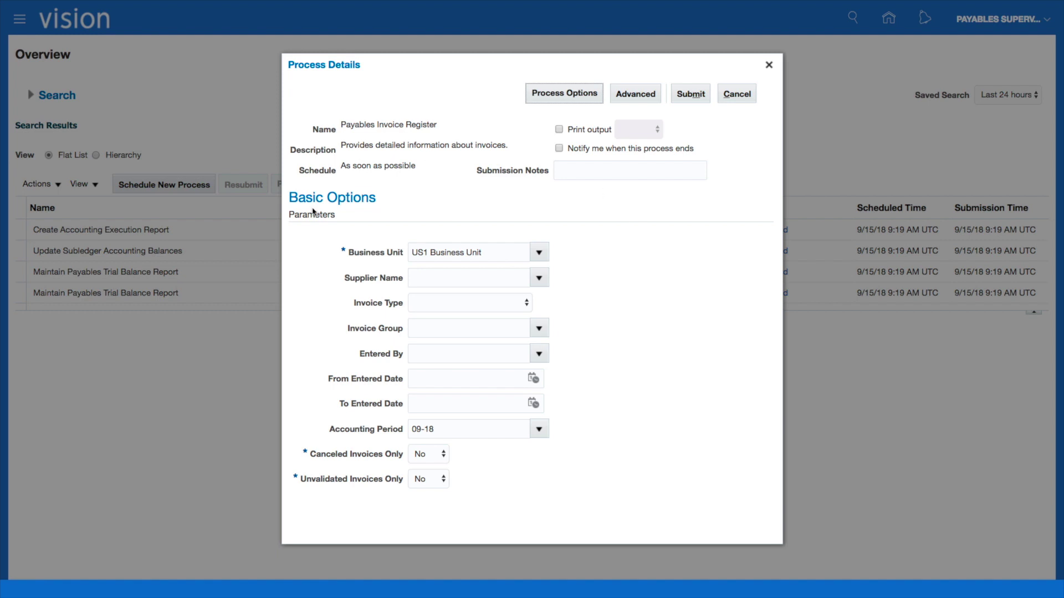
# Step: Enter Lee Supplies as Supplier Name, leaving Invoice Type and Entered By blank
pyautogui.click(479, 275)
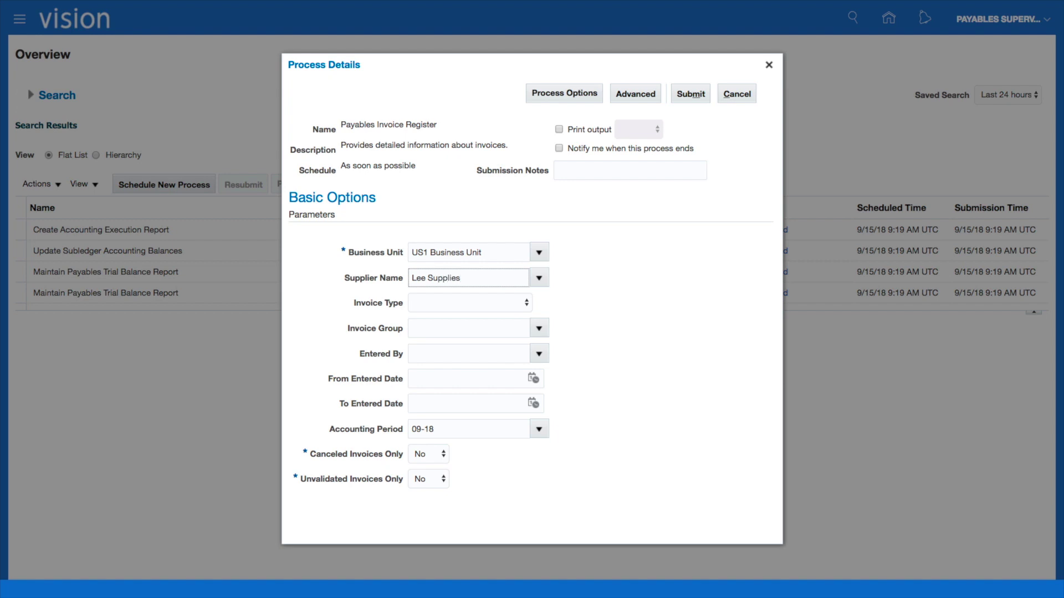
pyautogui.click(466, 302)
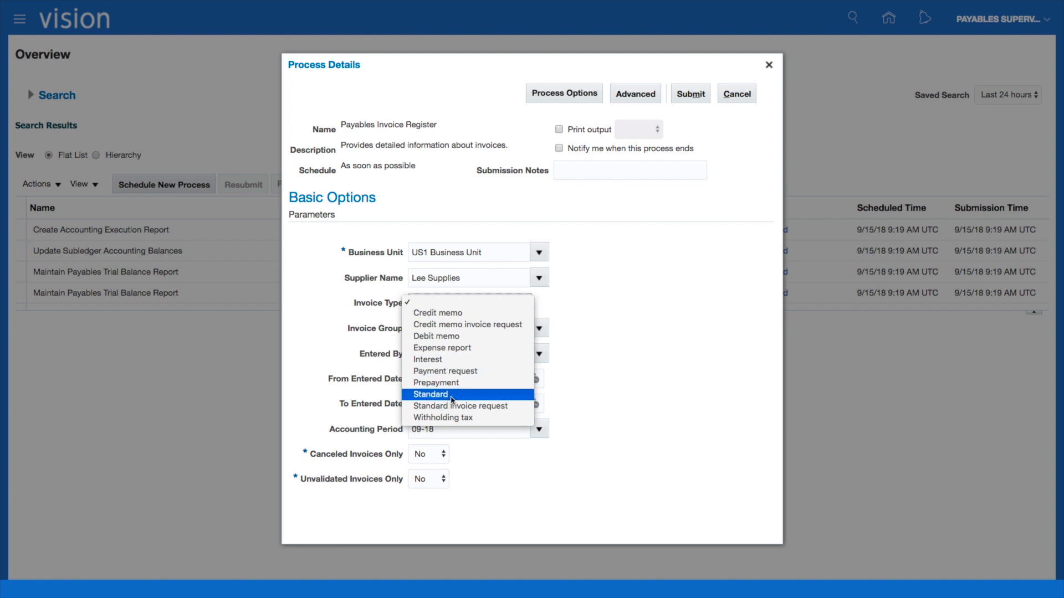
pyautogui.click(601, 356)
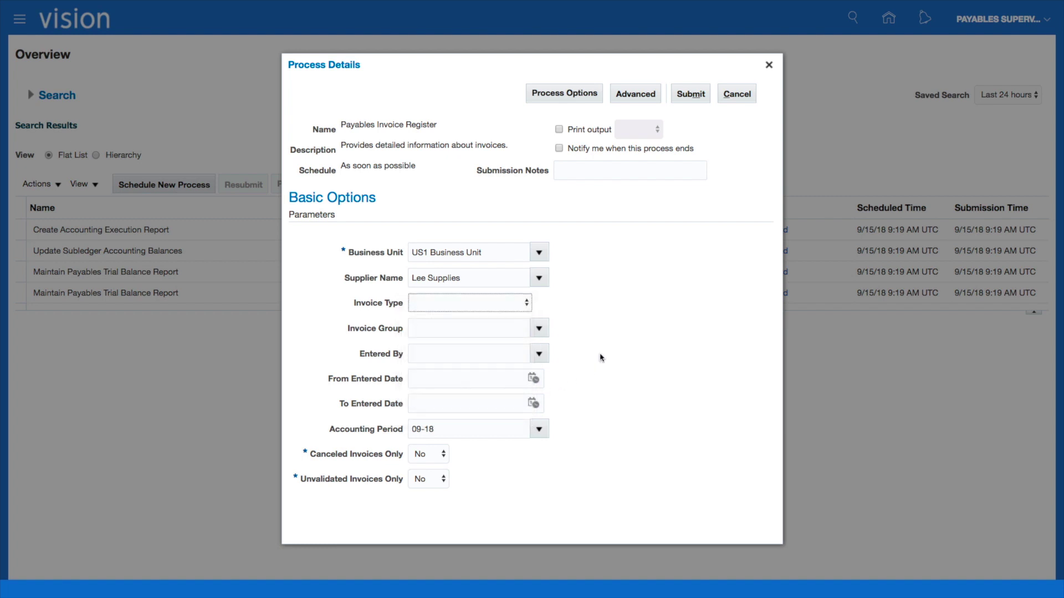
pyautogui.click(539, 355)
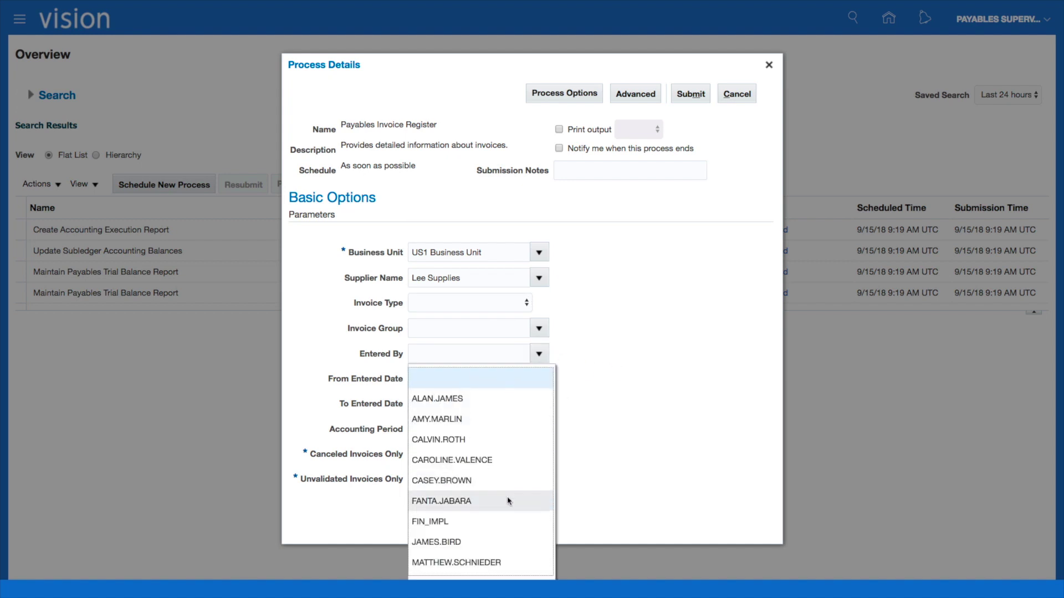
pyautogui.scroll(-1, 508, 501)
pyautogui.scroll(1, 509, 501)
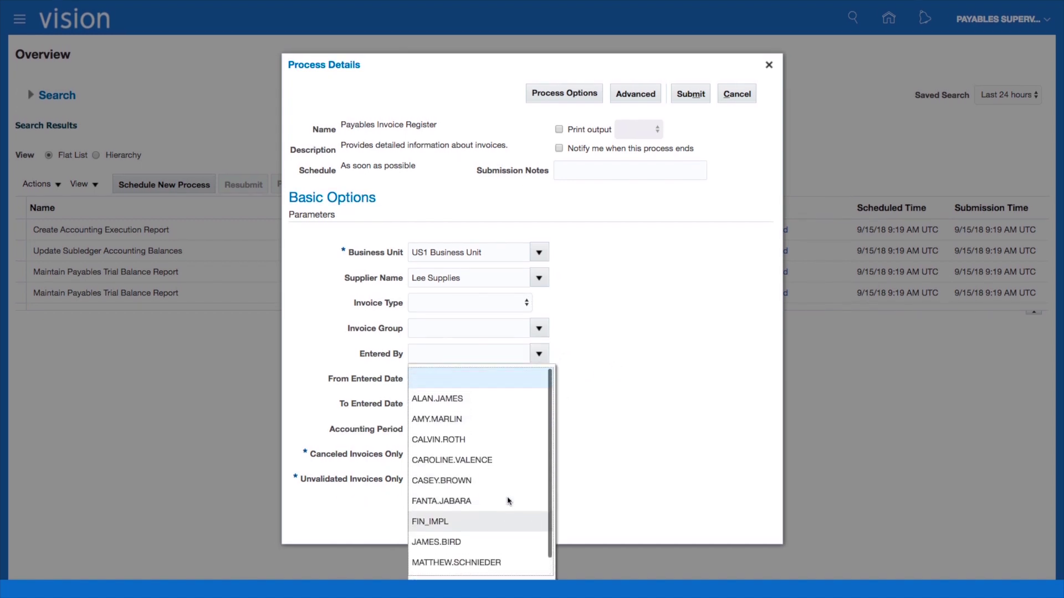
pyautogui.scroll(-1, 508, 503)
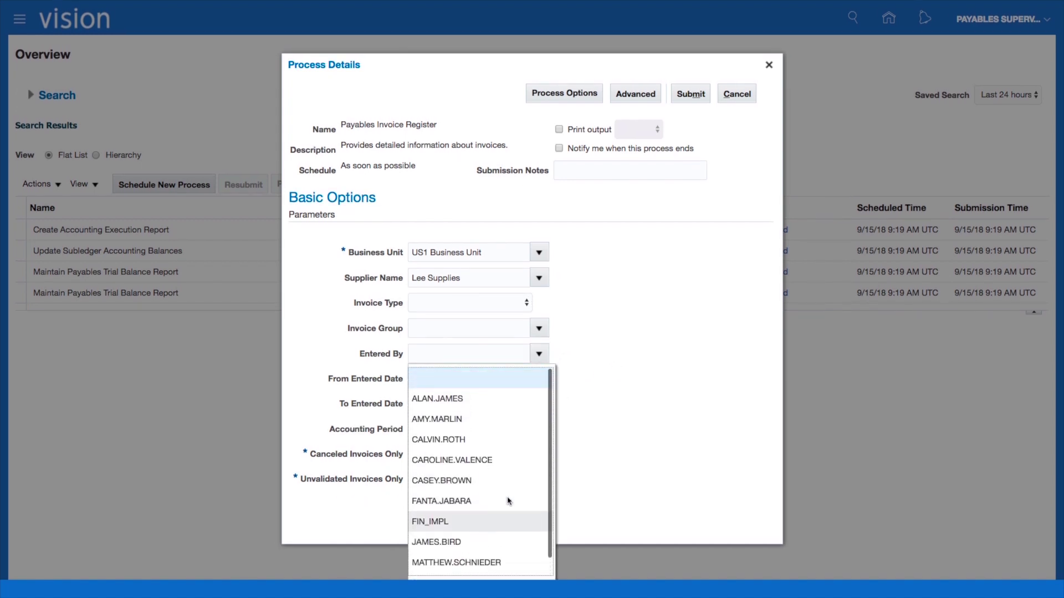
pyautogui.click(660, 414)
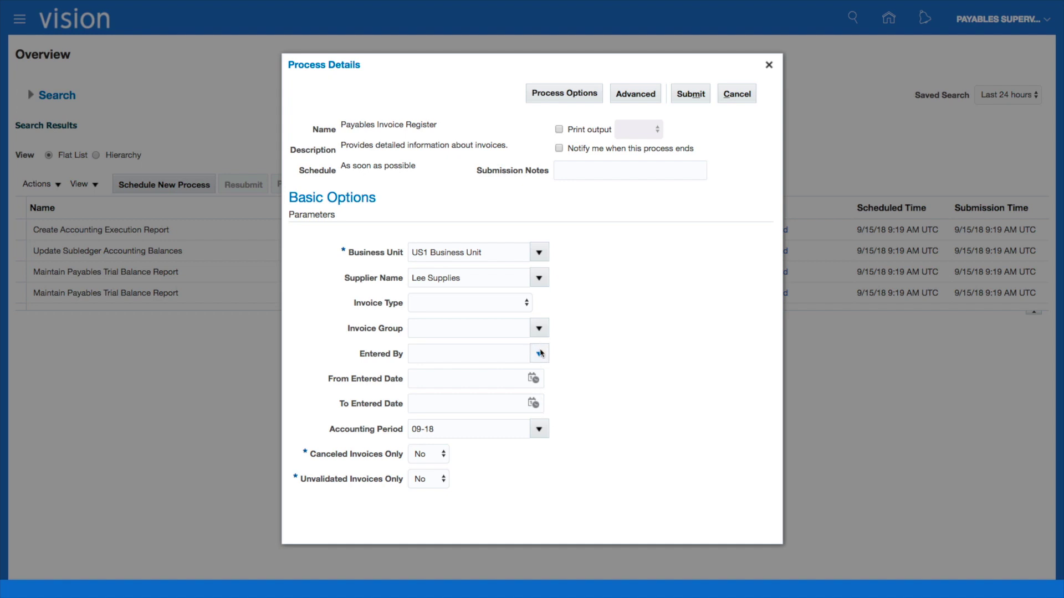
# Step: Set From Entered Date to 9/14/18 and submit the report
pyautogui.click(533, 378)
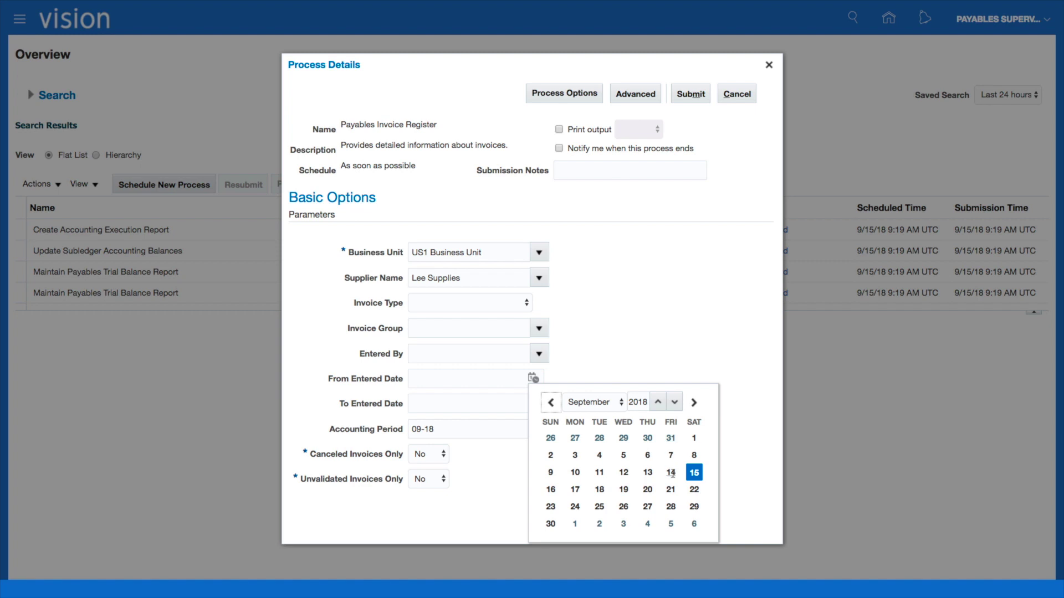
pyautogui.click(670, 473)
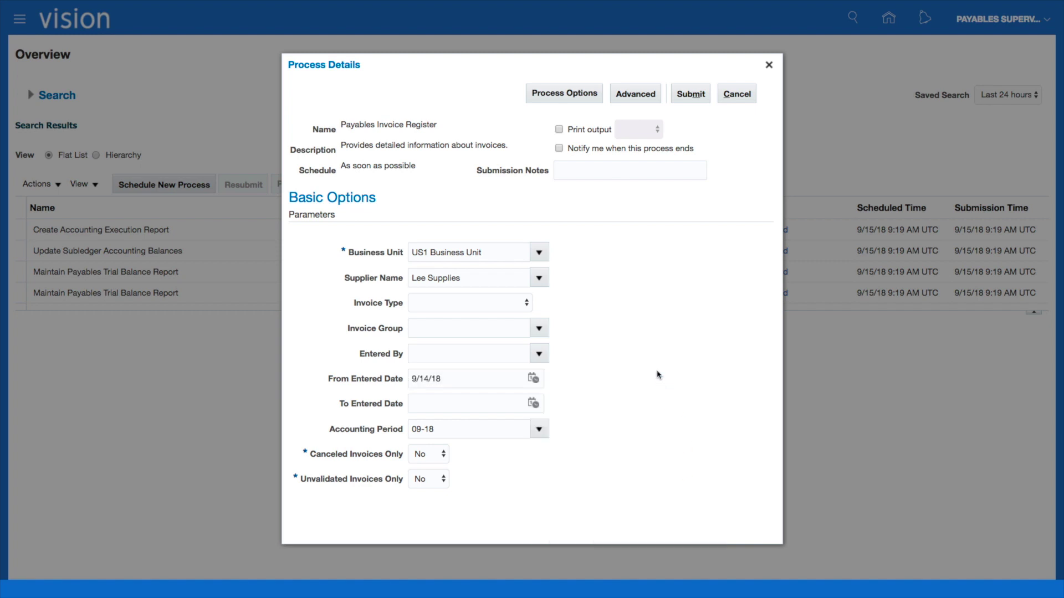
pyautogui.click(692, 96)
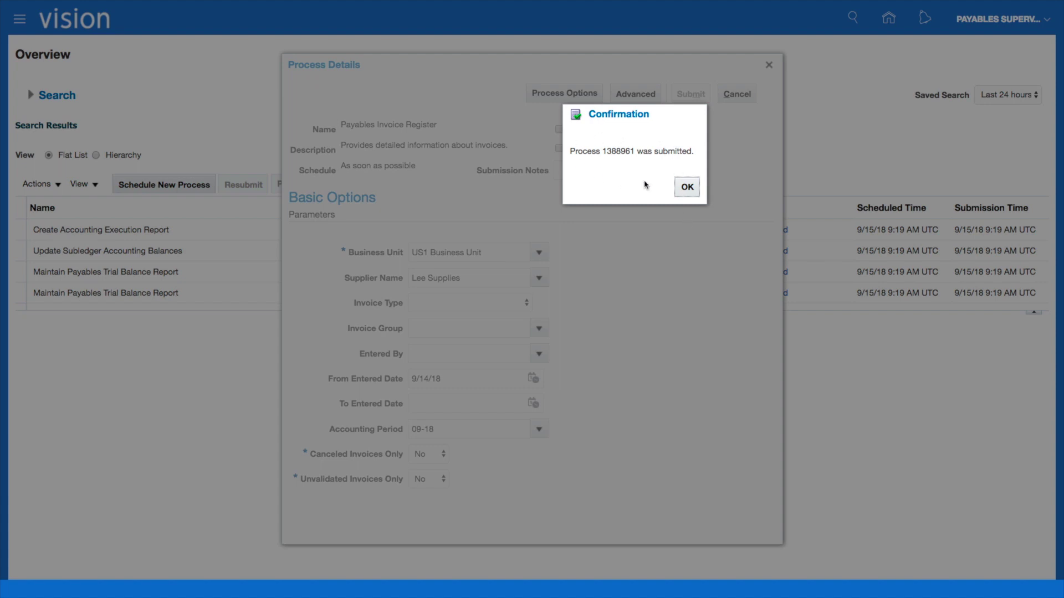
# Step: Refresh until process 1388961 shows Completed, then show its details and PDF output
pyautogui.click(687, 187)
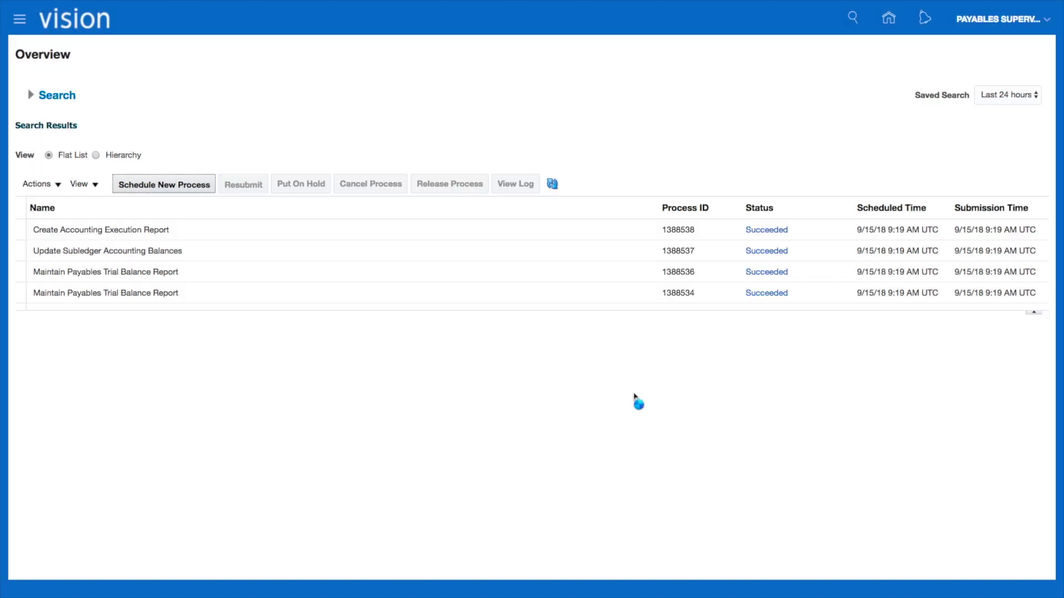
pyautogui.click(552, 184)
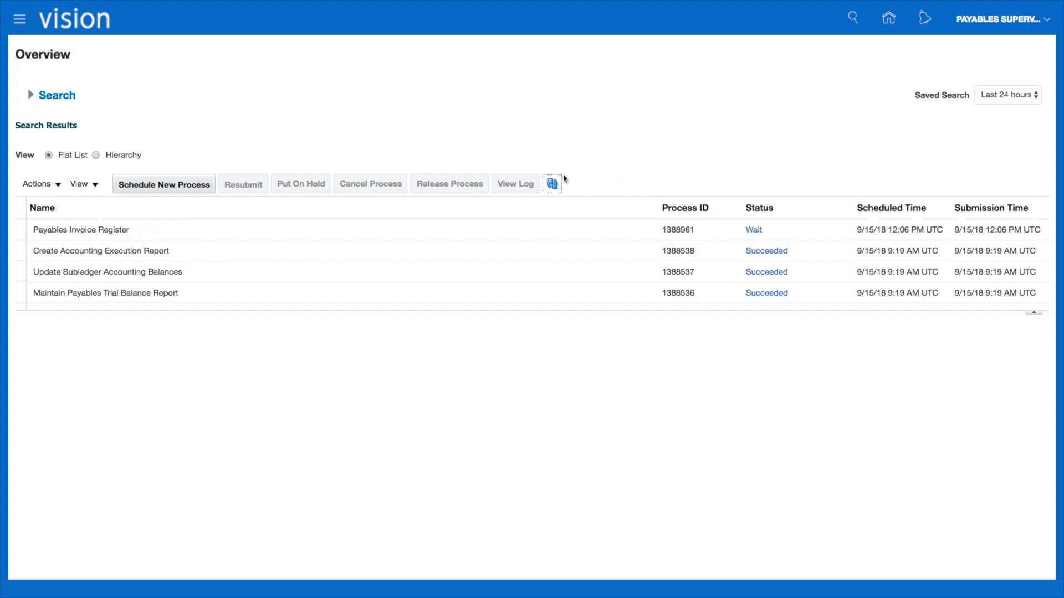
pyautogui.click(552, 185)
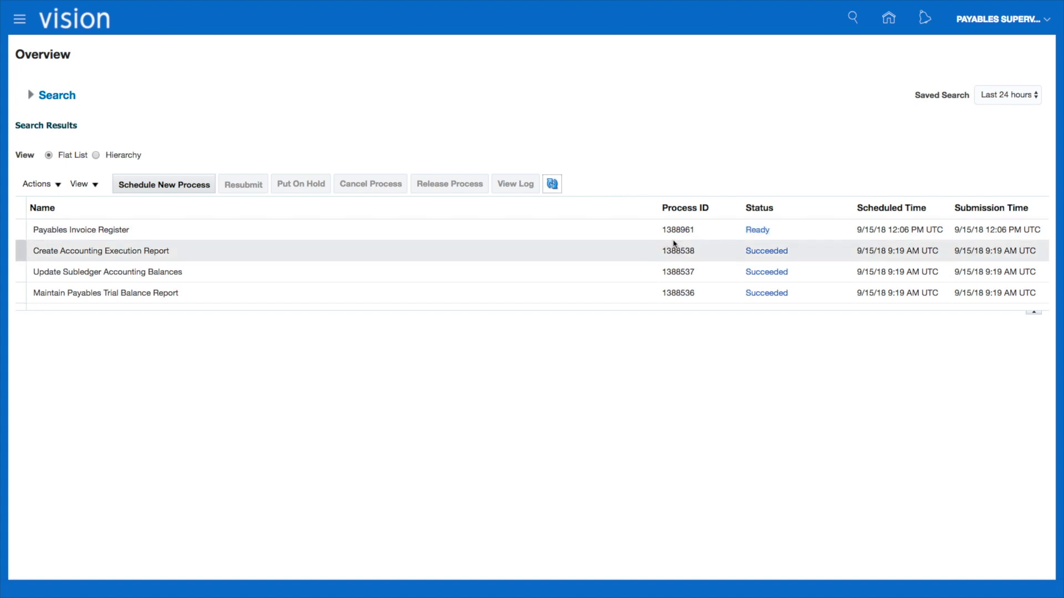
pyautogui.click(551, 185)
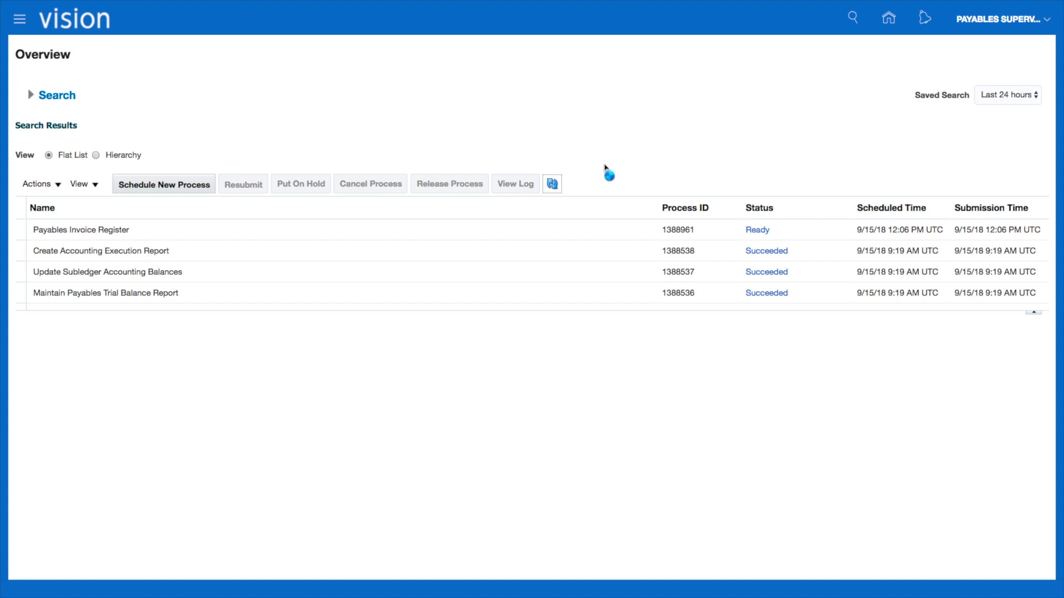
pyautogui.click(551, 184)
pyautogui.click(599, 239)
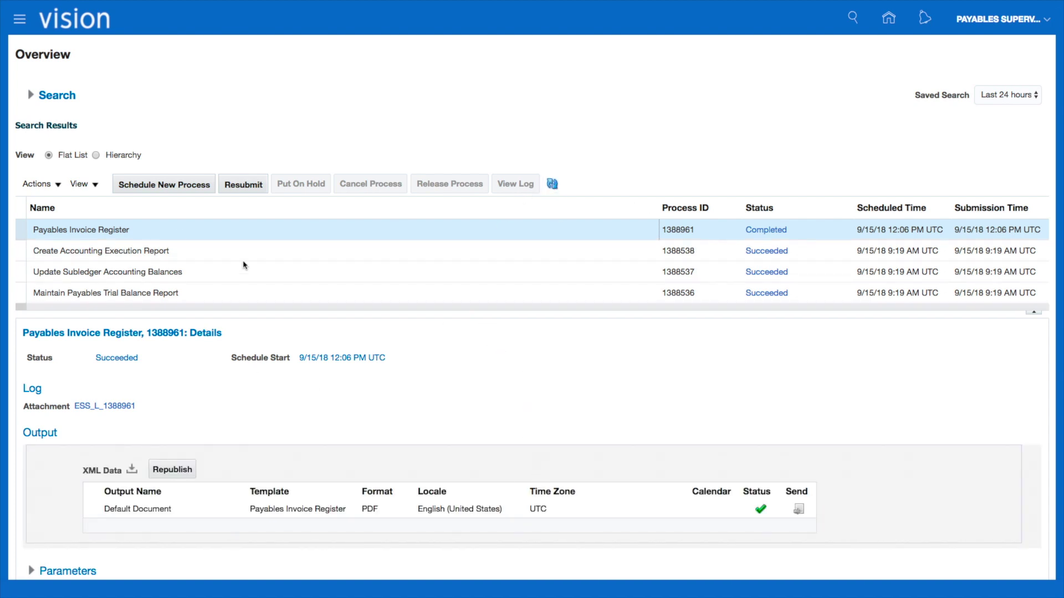
# Step: Republish the Payables Invoice Register output and export it to Excel
pyautogui.click(553, 183)
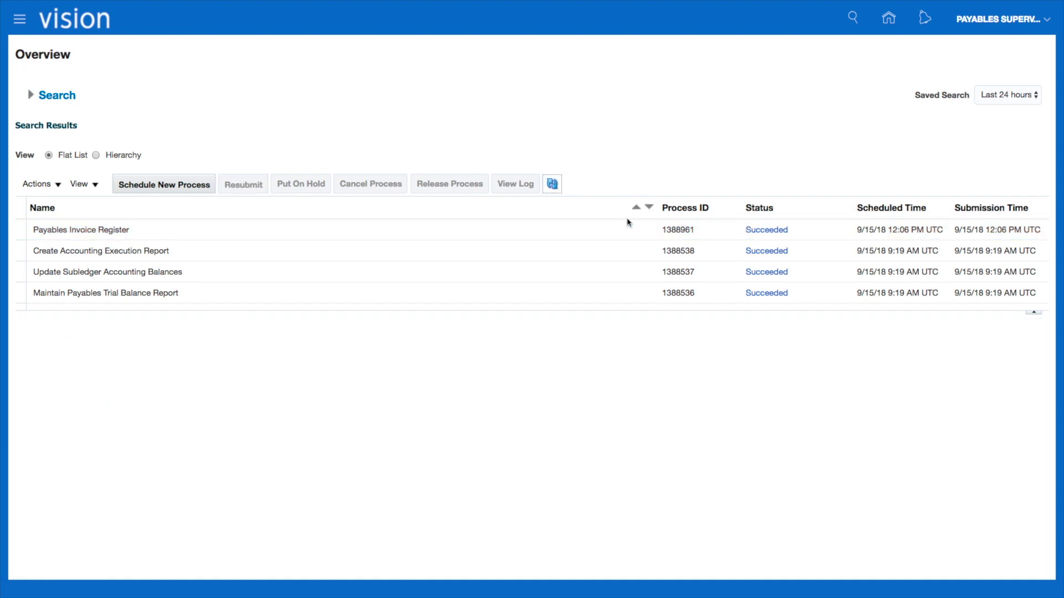
pyautogui.click(530, 236)
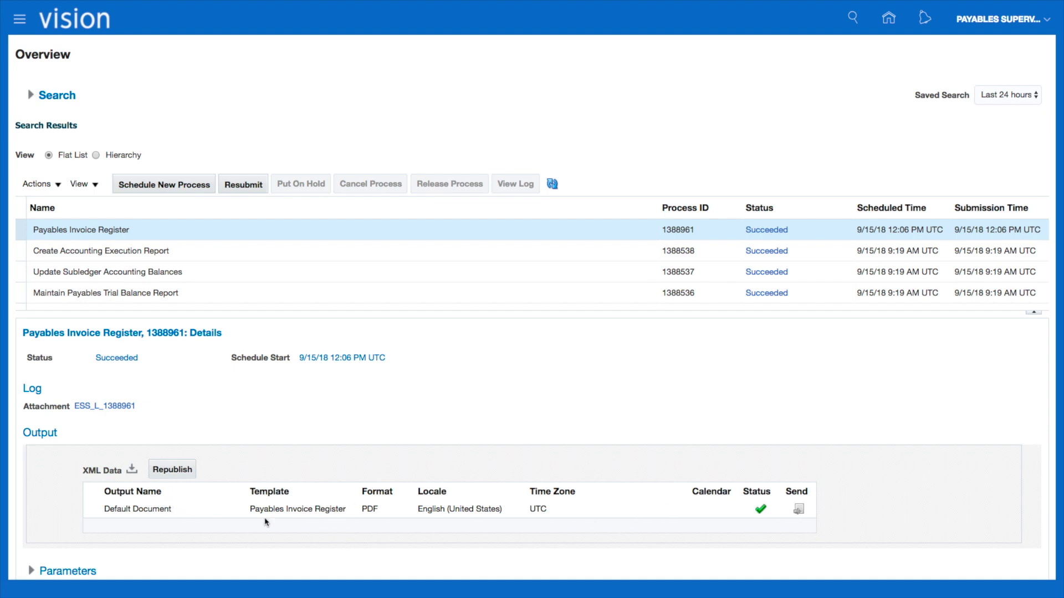
pyautogui.click(176, 471)
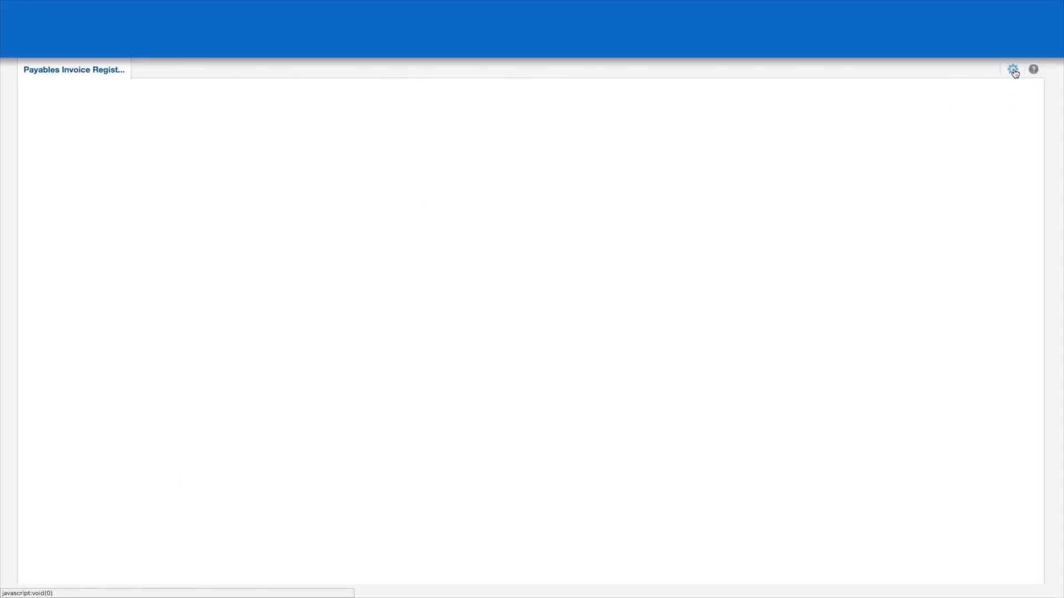
pyautogui.click(1012, 69)
pyautogui.moveTo(997, 90)
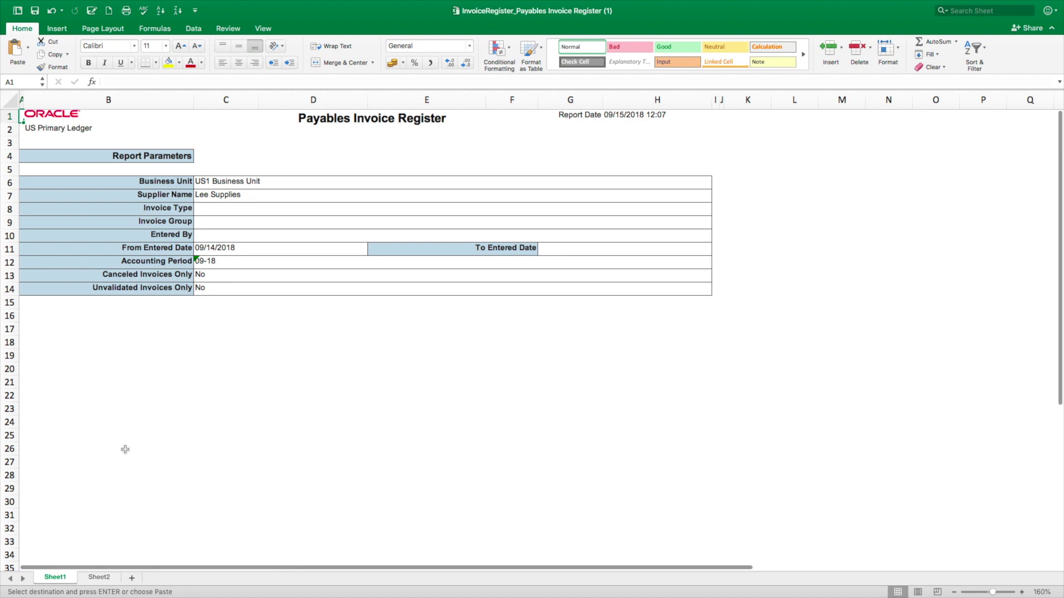
# Step: Switch to Sheet2 and zoom in on the invoice details
pyautogui.click(100, 578)
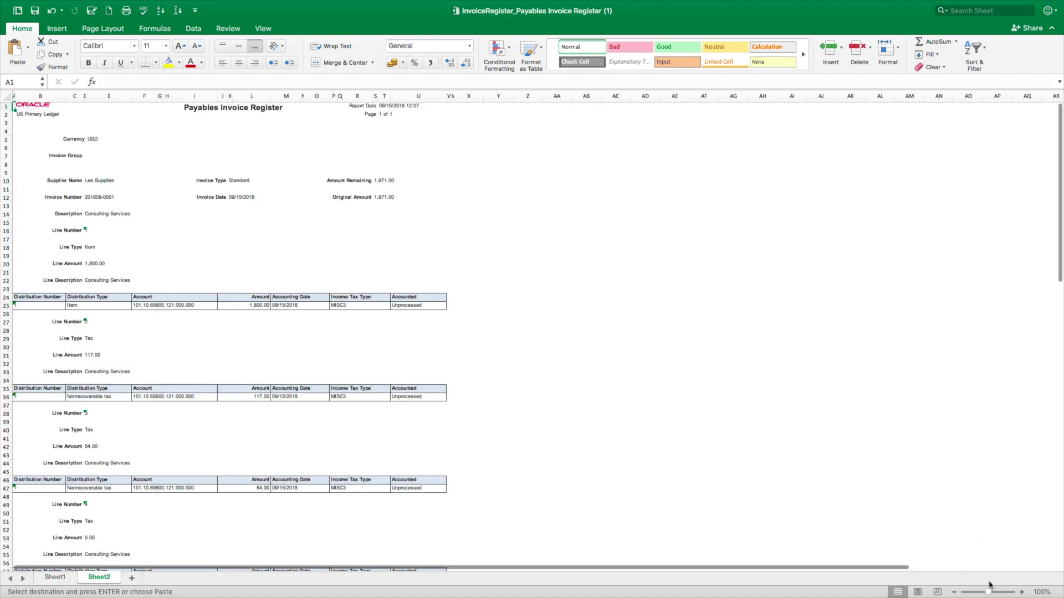
pyautogui.click(1021, 593)
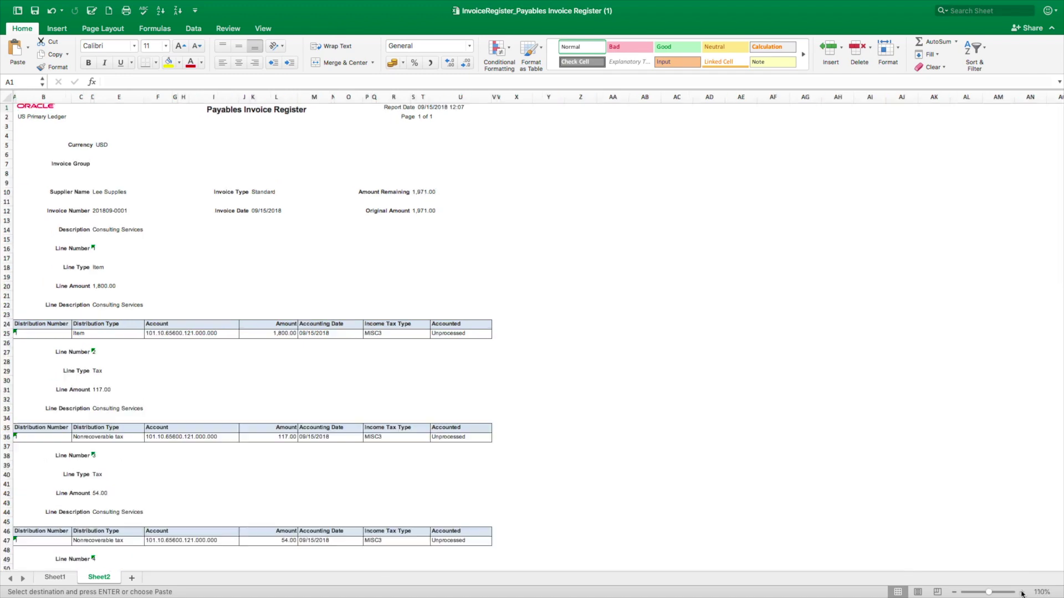
pyautogui.click(1021, 592)
pyautogui.click(1021, 593)
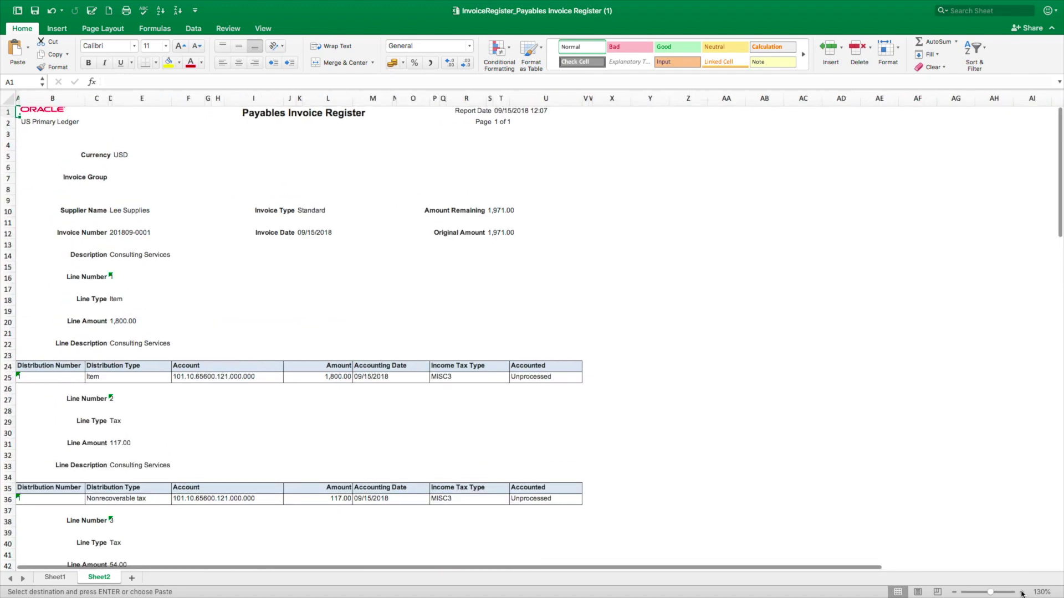
pyautogui.click(1021, 592)
pyautogui.click(1021, 593)
pyautogui.click(1021, 592)
pyautogui.click(1021, 593)
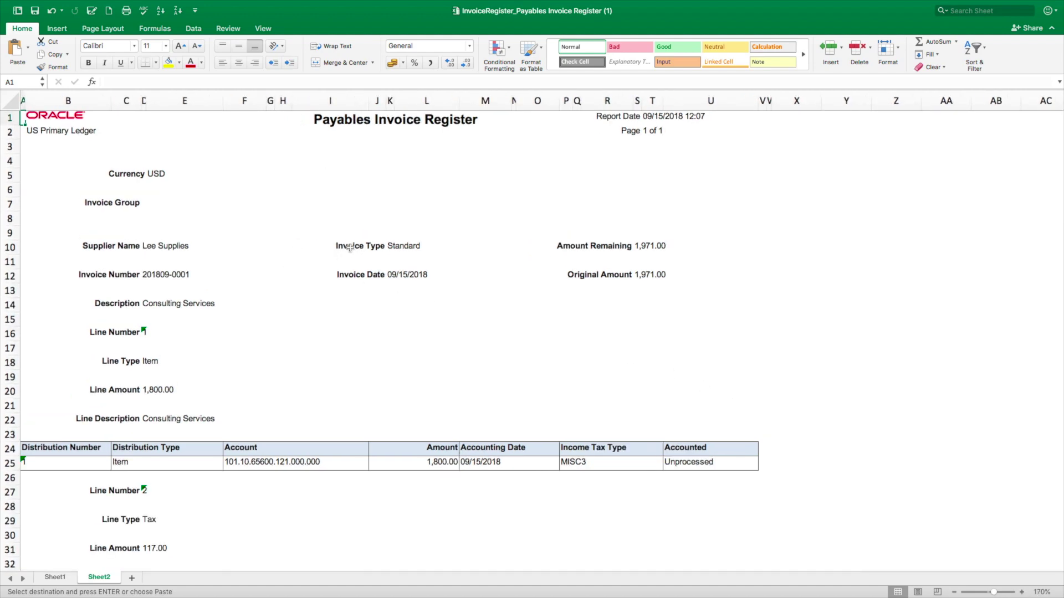
# Step: Check supplier Lee Supplies, Amount Remaining 1,971.00 and Unprocessed status across the invoice lines
pyautogui.click(142, 246)
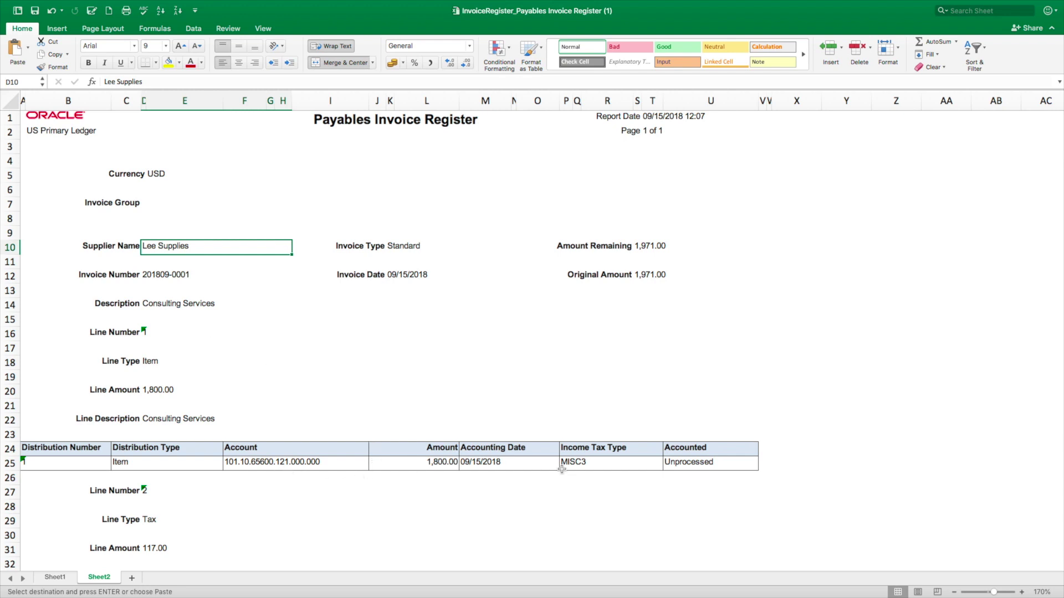
pyautogui.click(706, 465)
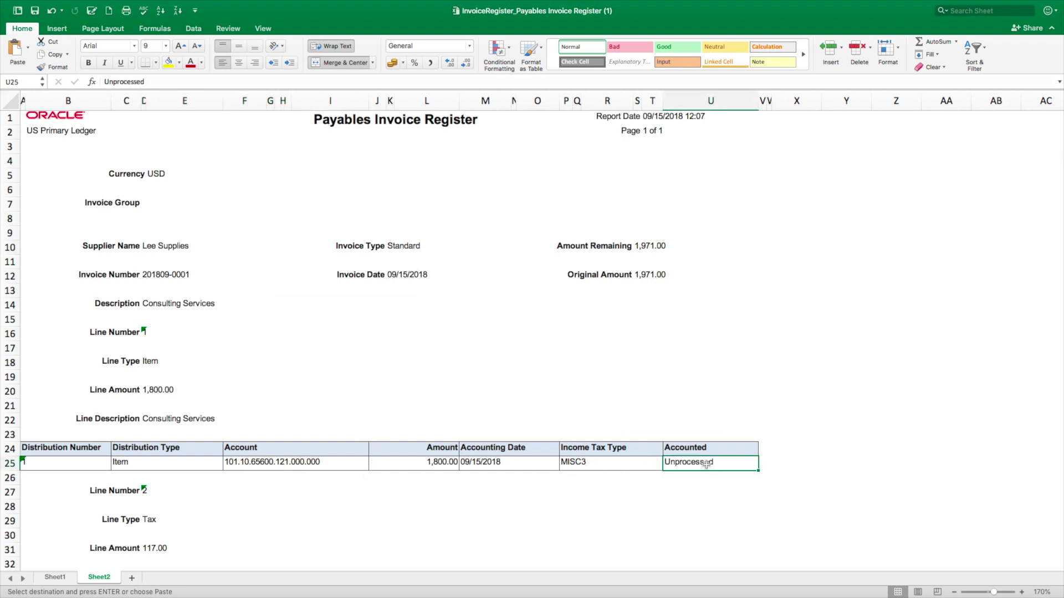
pyautogui.click(641, 246)
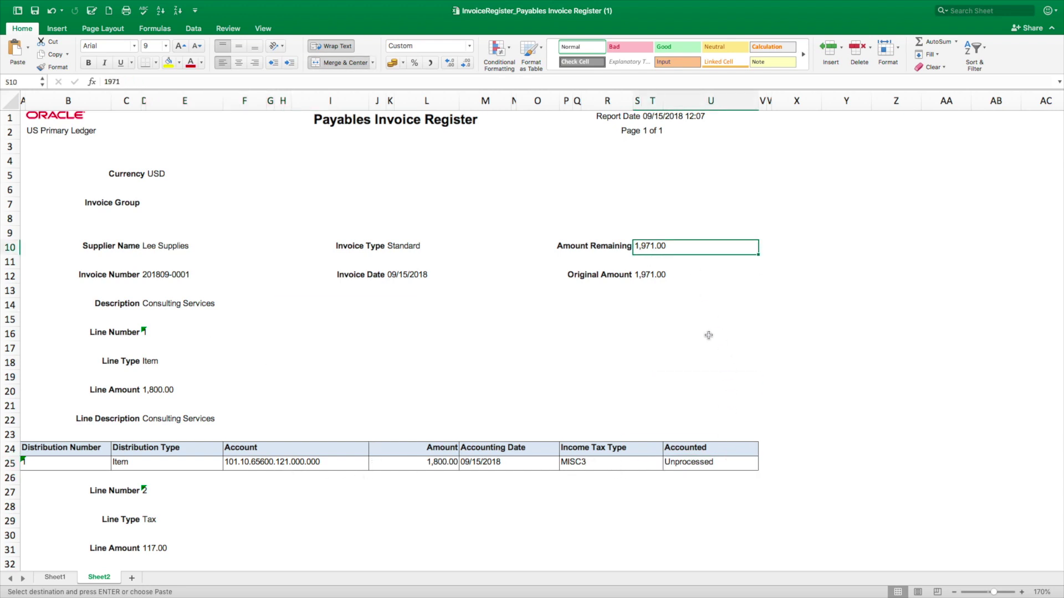
pyautogui.click(687, 463)
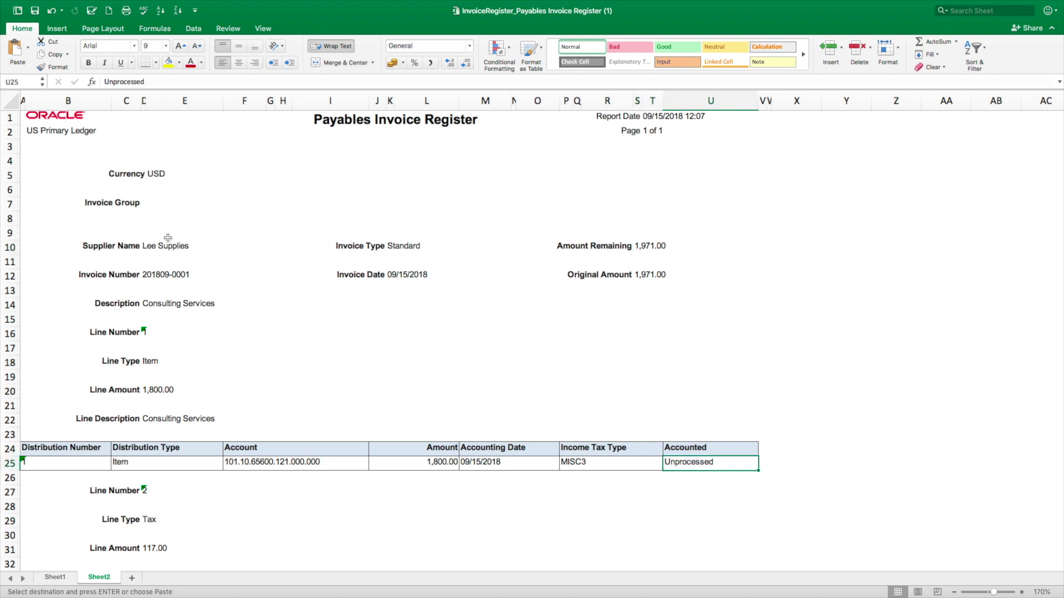
pyautogui.scroll(-1, 298, 347)
pyautogui.scroll(-9, 298, 348)
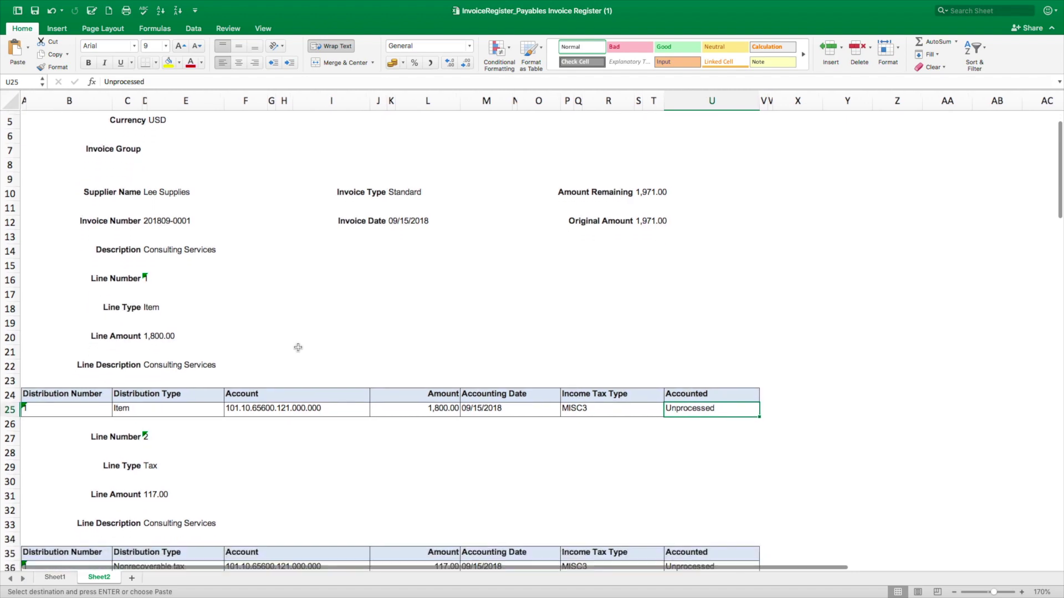
pyautogui.hscroll(1, 298, 347)
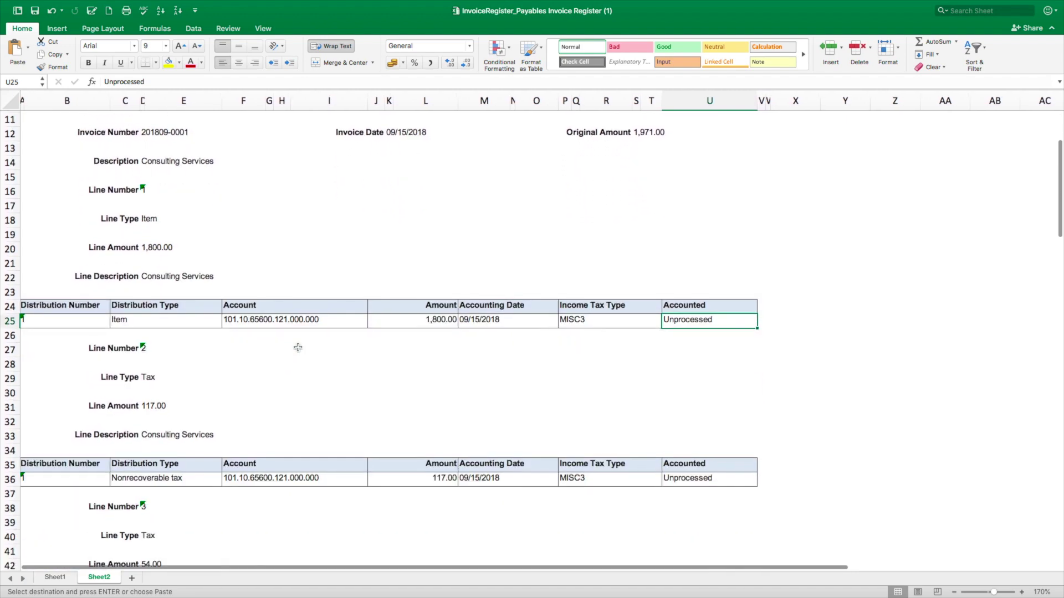
pyautogui.scroll(-2, 298, 348)
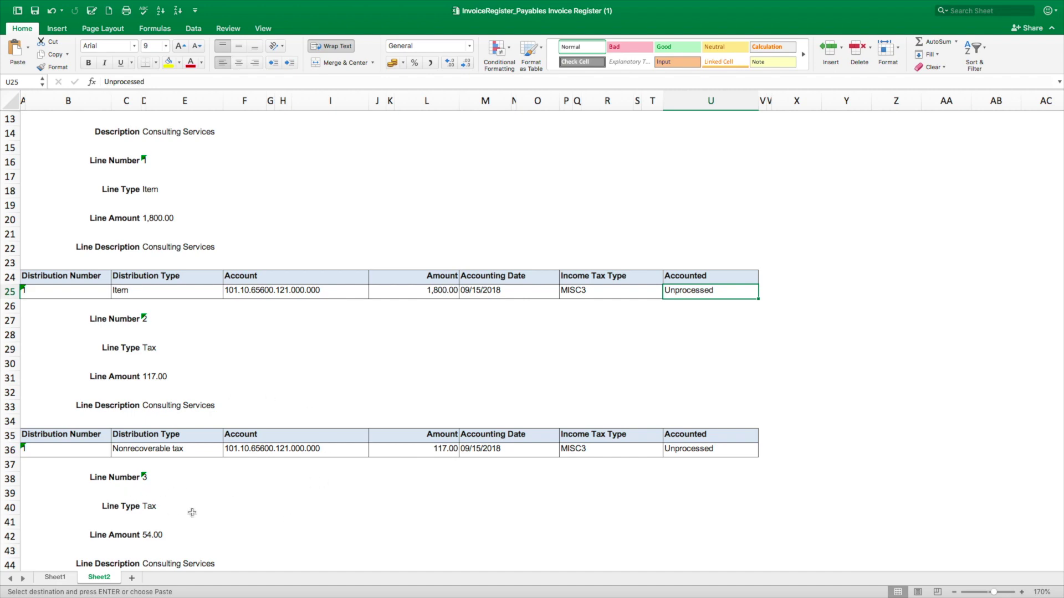
pyautogui.scroll(-20, 239, 506)
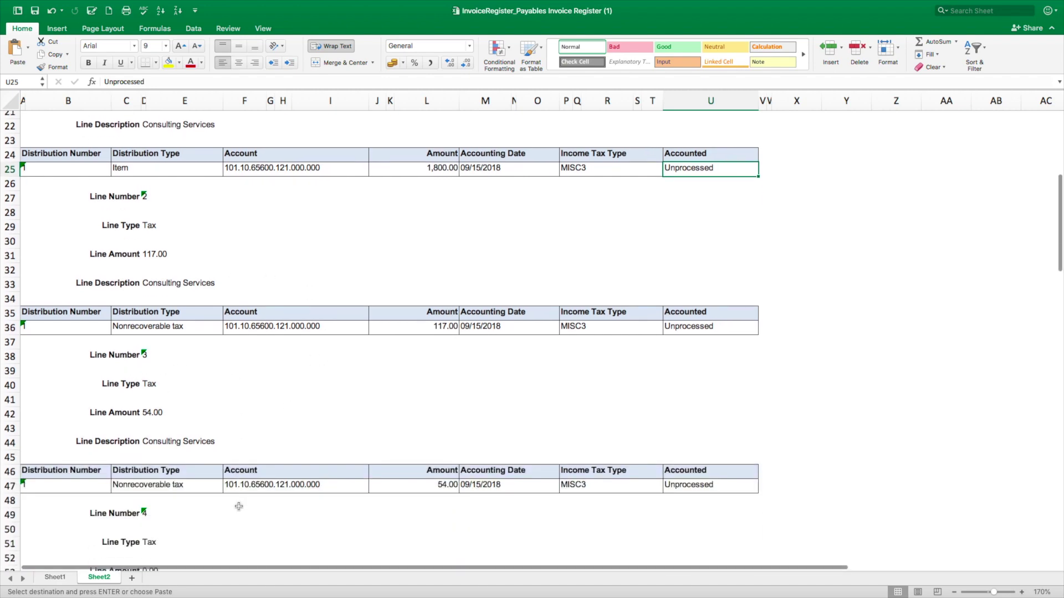
pyautogui.scroll(-5, 239, 507)
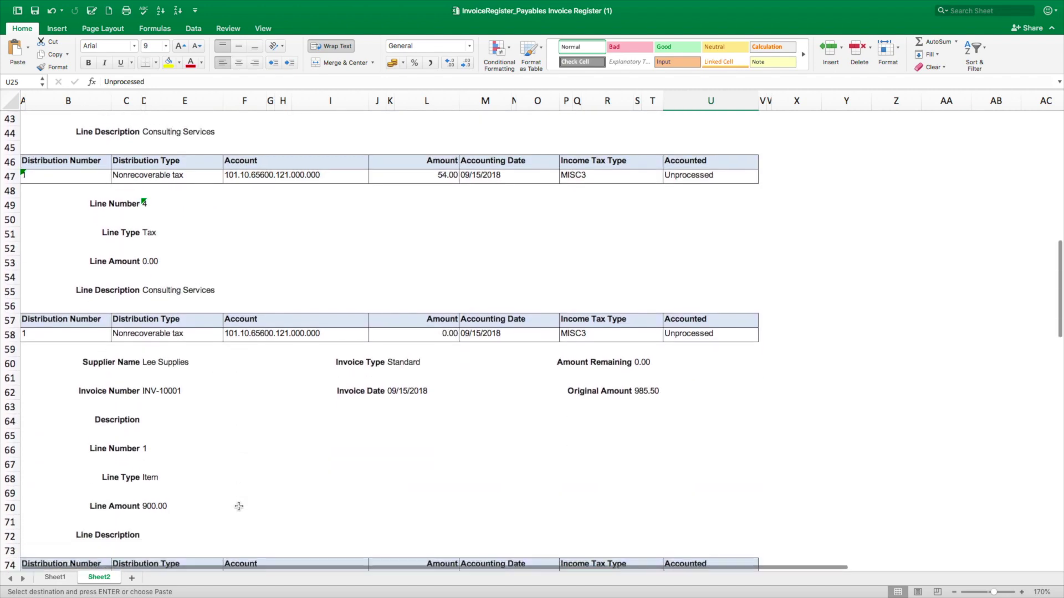
pyautogui.scroll(20, 239, 507)
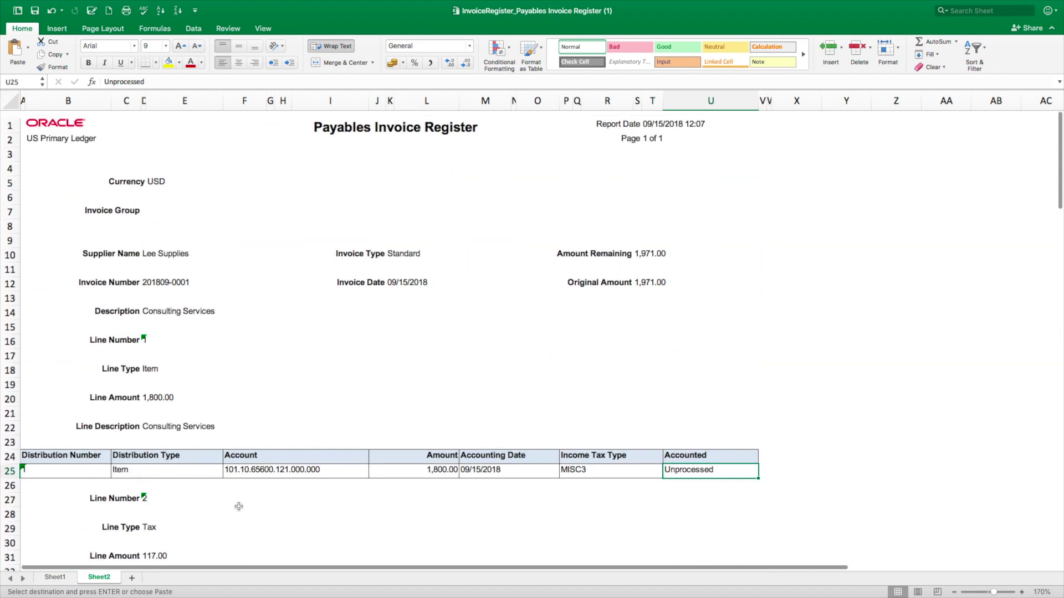